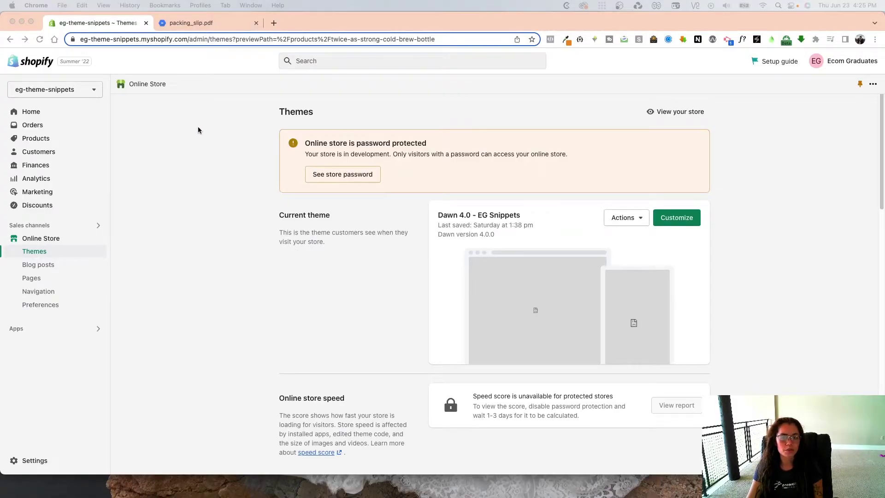
Step: Find the LOGO-BLACK image in the store's Settings > Files by filtering for 'logo'
{"action": "scroll", "coordinate": [175, 360], "scroll_direction": "down", "scroll_amount": 7}
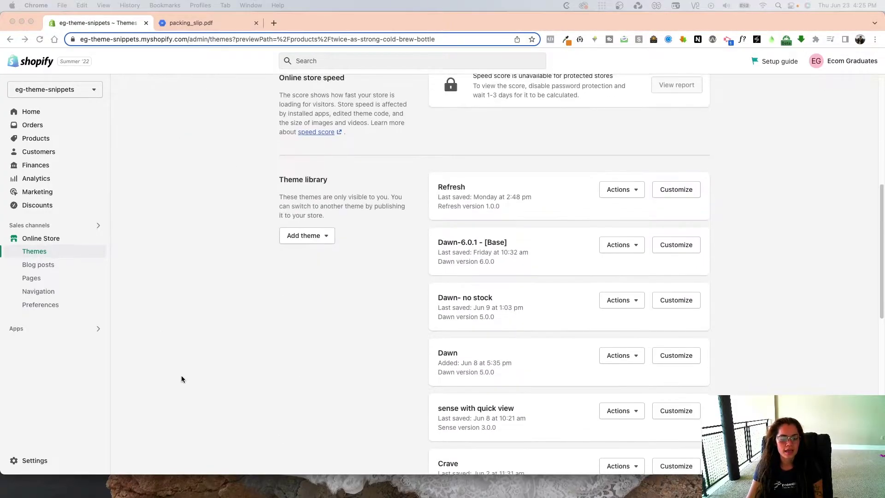
{"action": "scroll", "coordinate": [184, 379], "scroll_direction": "up", "scroll_amount": 3}
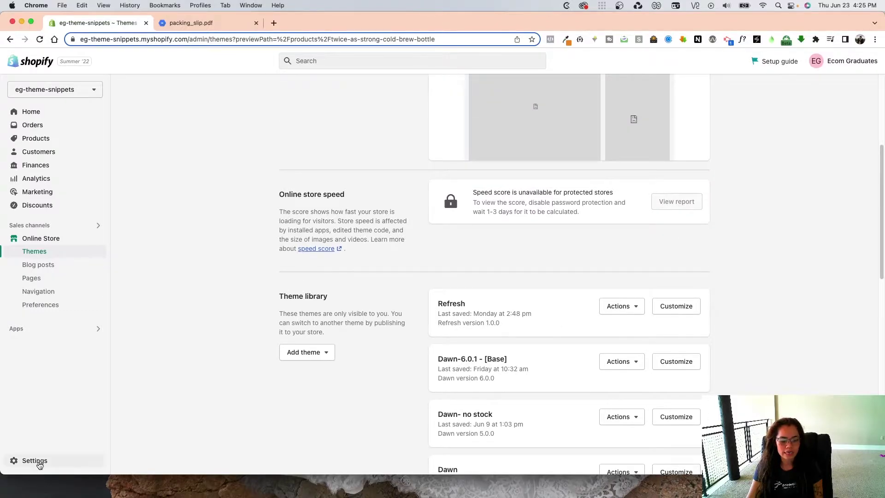
{"action": "left_click", "coordinate": [39, 463]}
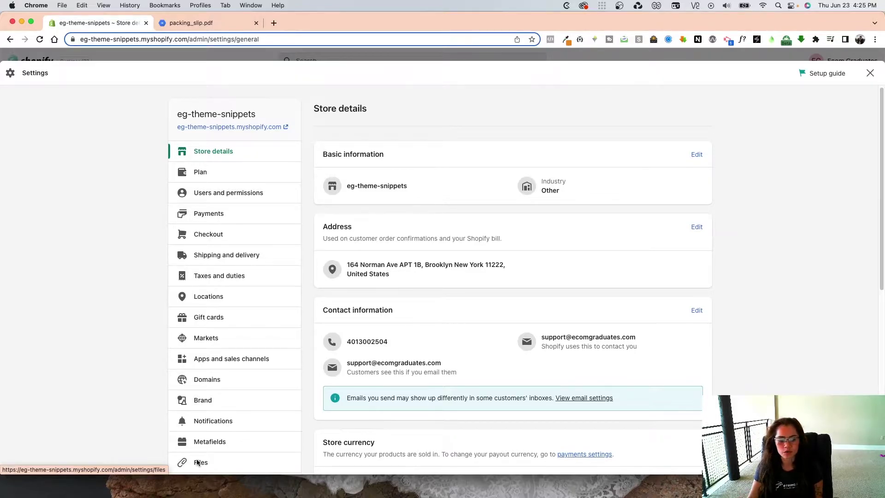
{"action": "left_click", "coordinate": [198, 463]}
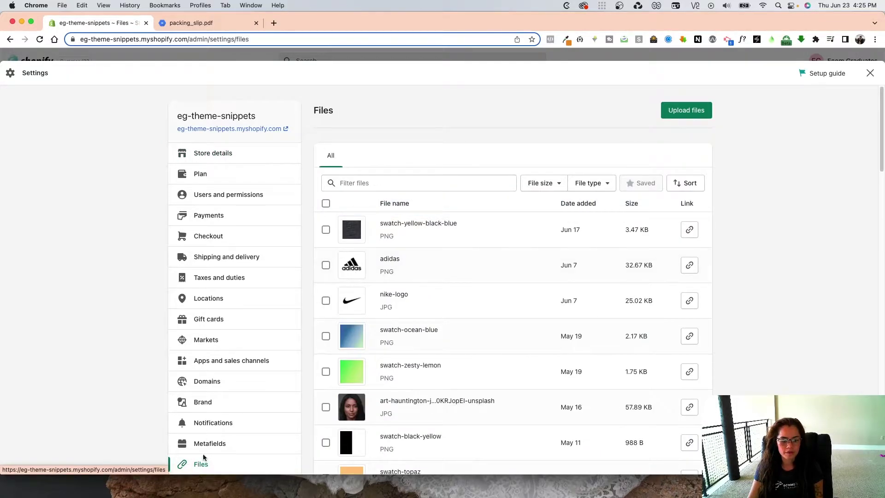
{"action": "left_click", "coordinate": [365, 183]}
{"action": "type", "text": "lo"}
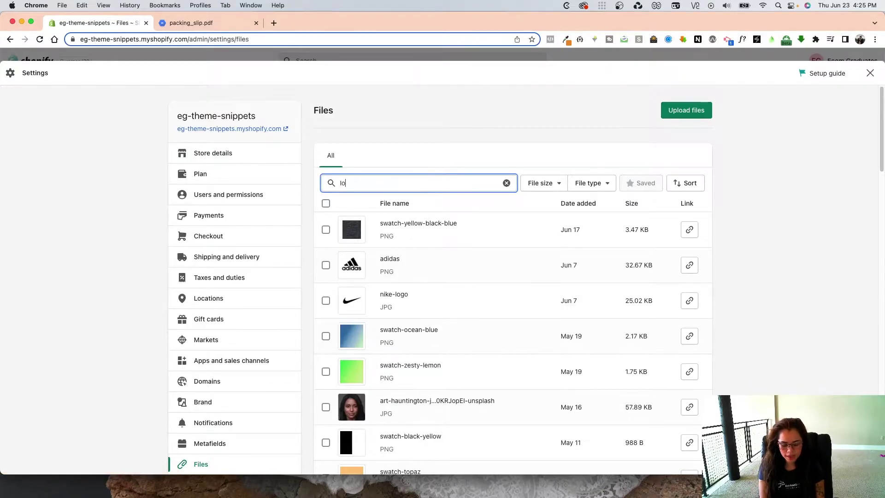
{"action": "type", "text": "go"}
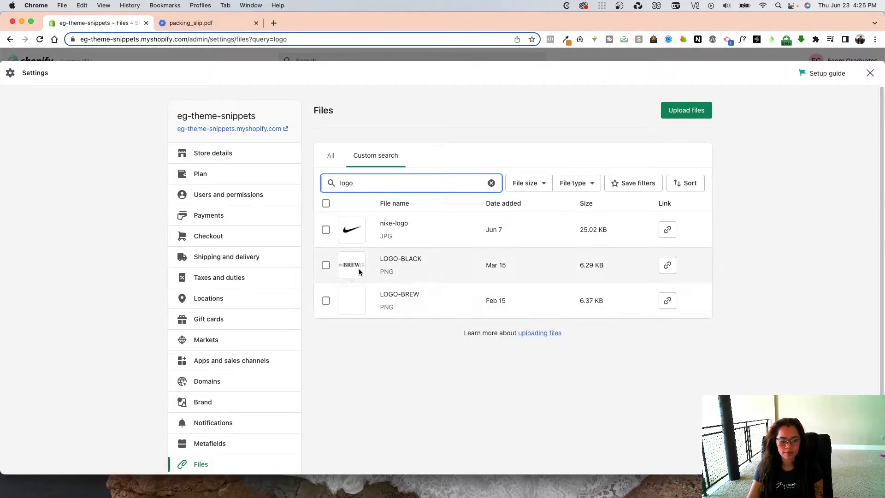
Step: Copy the LOGO-BLACK image's link and close Settings to return to Themes
{"action": "left_click", "coordinate": [668, 269]}
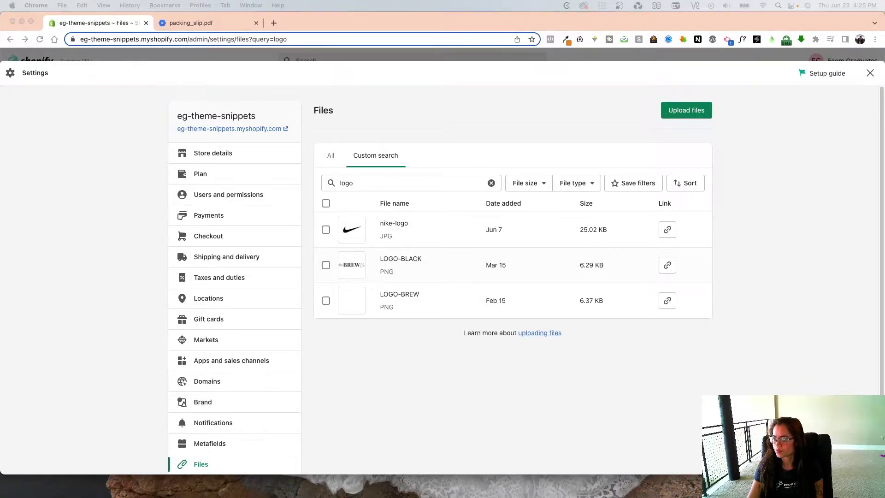
{"action": "left_click", "coordinate": [431, 142]}
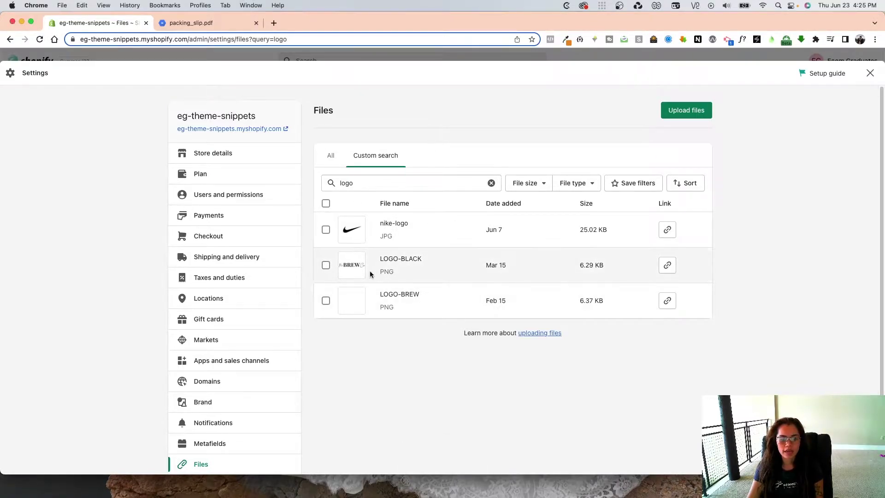
{"action": "left_click", "coordinate": [870, 73]}
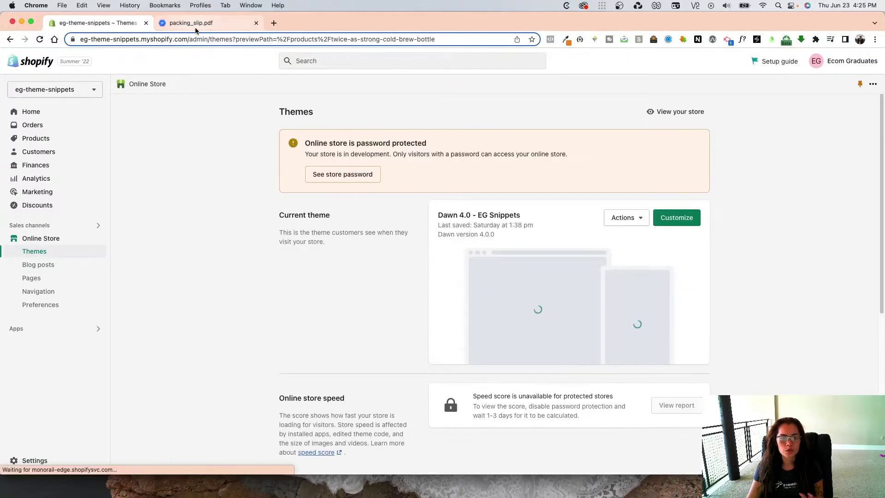
{"action": "left_click", "coordinate": [195, 26]}
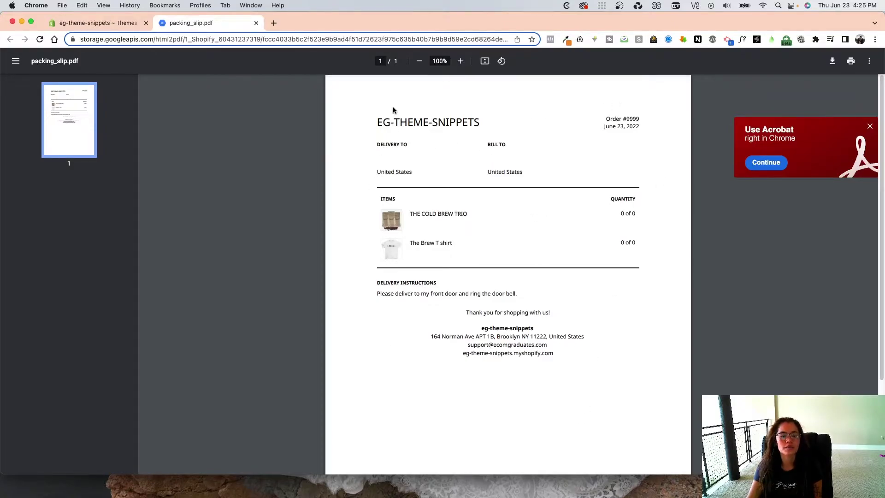
{"action": "left_click_drag", "start_coordinate": [378, 123], "coordinate": [483, 125]}
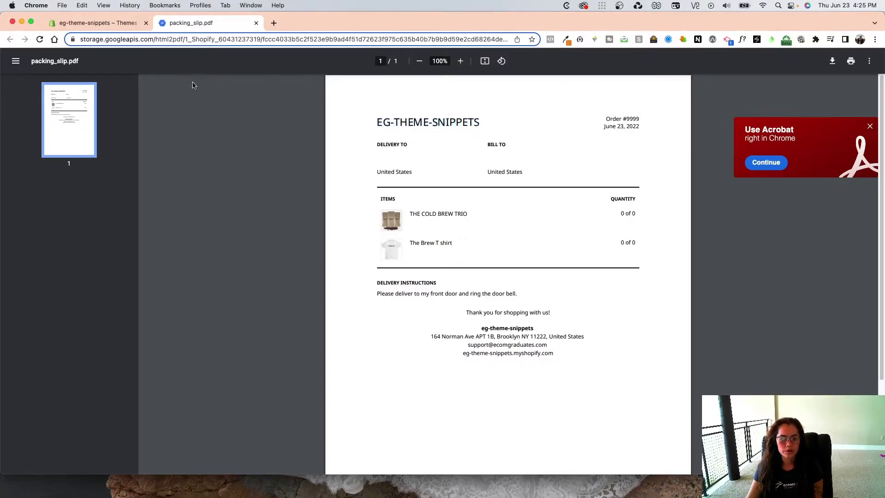
{"action": "left_click", "coordinate": [94, 22]}
{"action": "scroll", "coordinate": [305, 278], "scroll_direction": "down", "scroll_amount": 1}
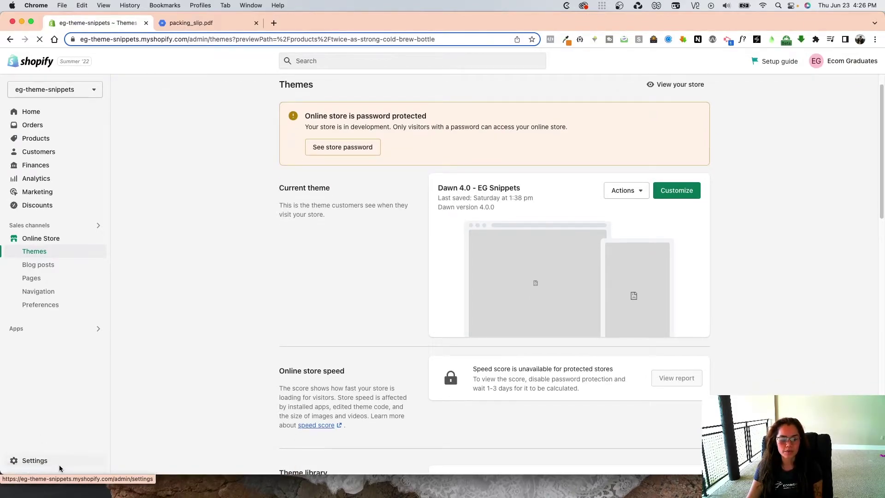
Step: Open the Packing slip template for editing from Settings > Shipping and delivery
{"action": "left_click", "coordinate": [40, 461]}
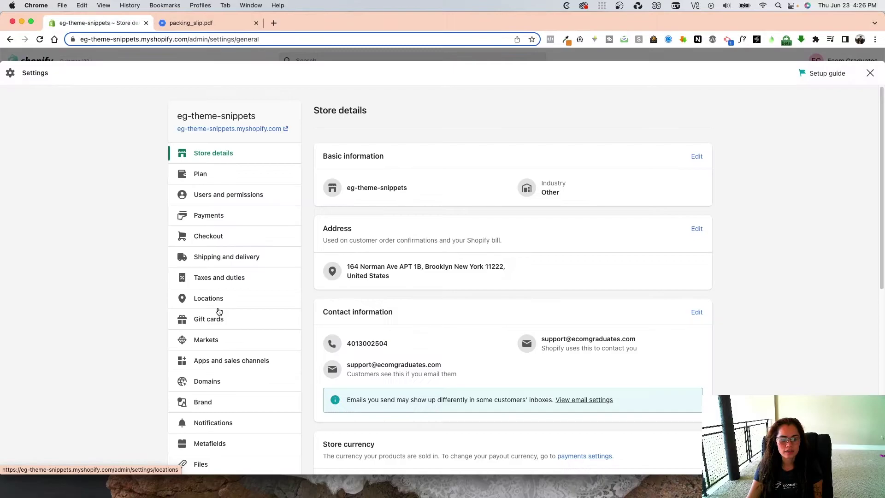
{"action": "left_click", "coordinate": [233, 261]}
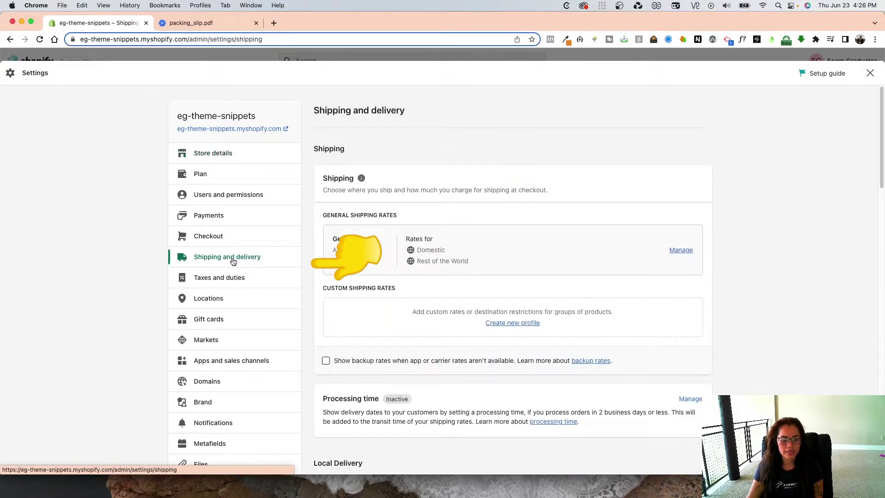
{"action": "scroll", "coordinate": [425, 283], "scroll_direction": "down", "scroll_amount": 15}
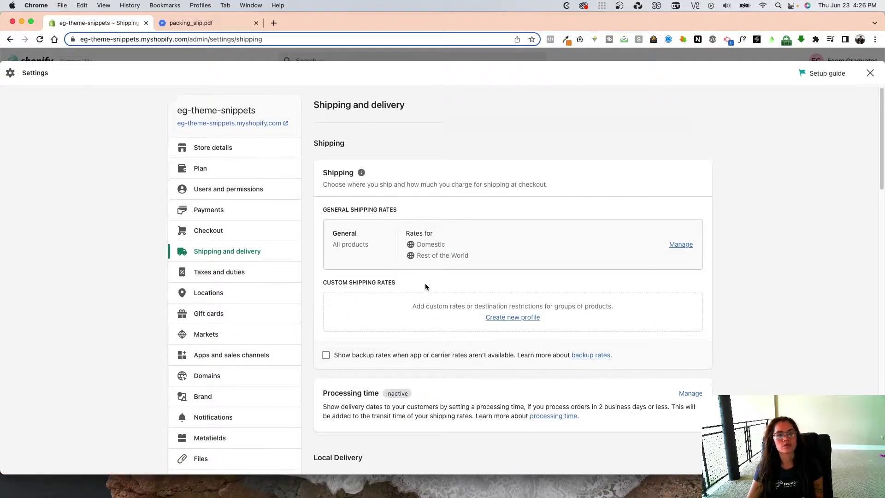
{"action": "scroll", "coordinate": [437, 356], "scroll_direction": "down", "scroll_amount": 7}
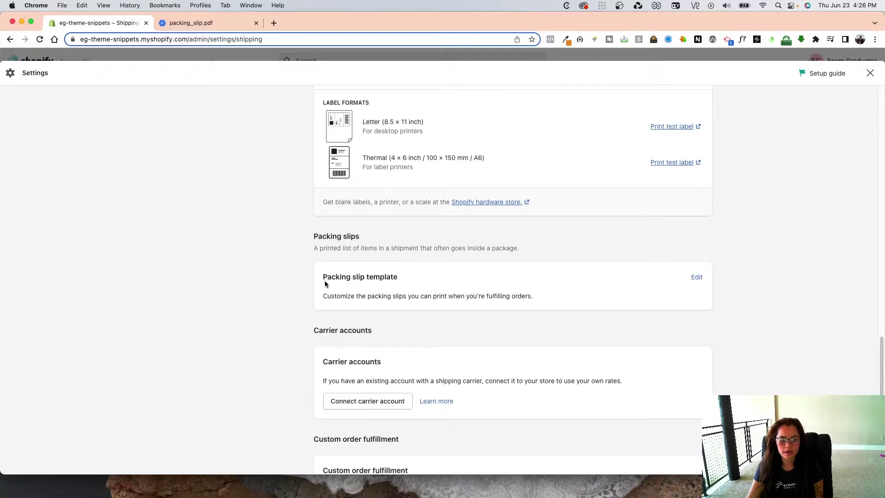
{"action": "left_click_drag", "start_coordinate": [327, 277], "coordinate": [402, 276]}
{"action": "left_click", "coordinate": [392, 285]}
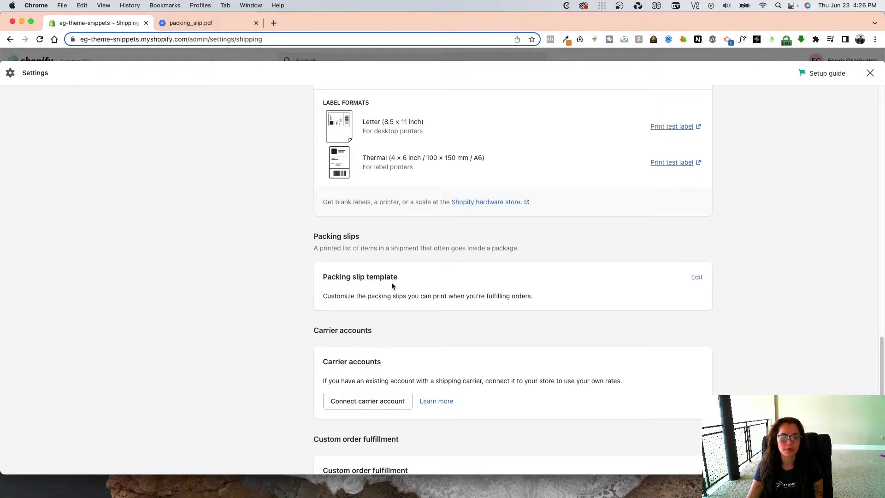
{"action": "left_click", "coordinate": [696, 278]}
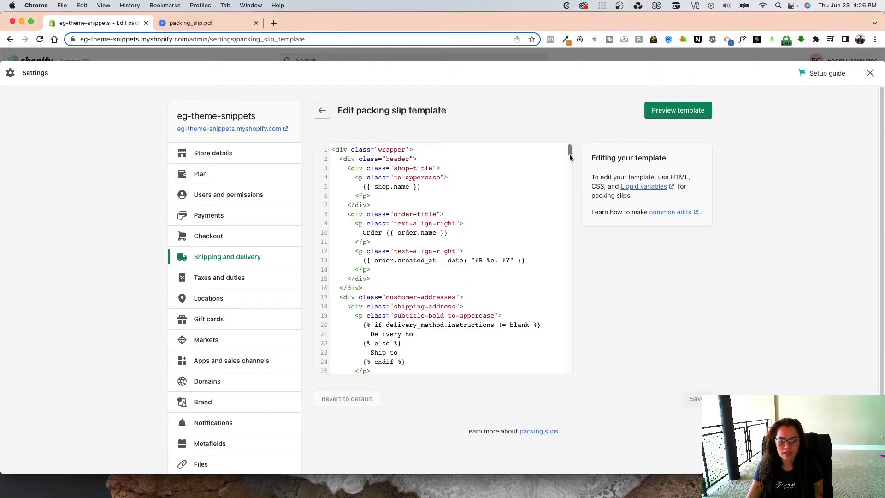
Step: Select the to-uppercase {{ shop.name }} paragraph on lines 4–6 of the template header
{"action": "scroll", "coordinate": [570, 158], "scroll_direction": "down", "scroll_amount": 3}
{"action": "scroll", "coordinate": [571, 158], "scroll_direction": "up", "scroll_amount": 2}
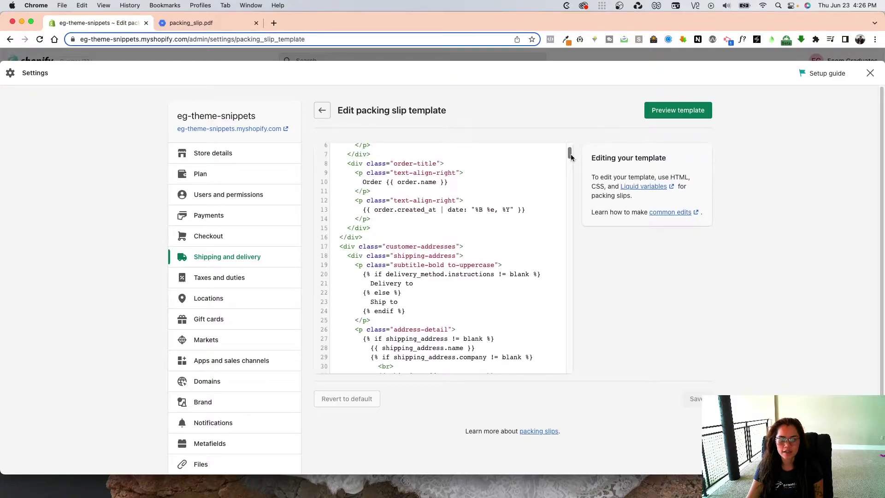
{"action": "scroll", "coordinate": [570, 155], "scroll_direction": "up", "scroll_amount": 2}
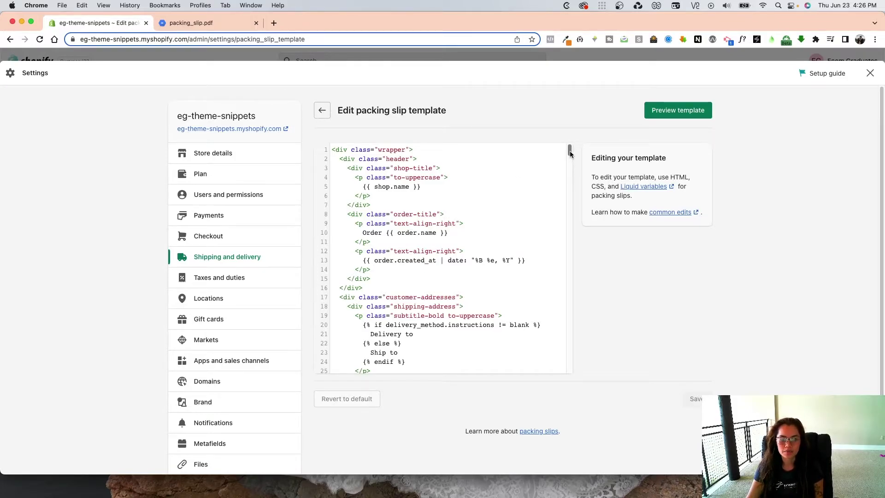
{"action": "mouse_move", "coordinate": [570, 154]}
{"action": "left_mouse_down"}
{"action": "mouse_move", "coordinate": [570, 353]}
{"action": "mouse_move", "coordinate": [568, 154]}
{"action": "left_mouse_up"}
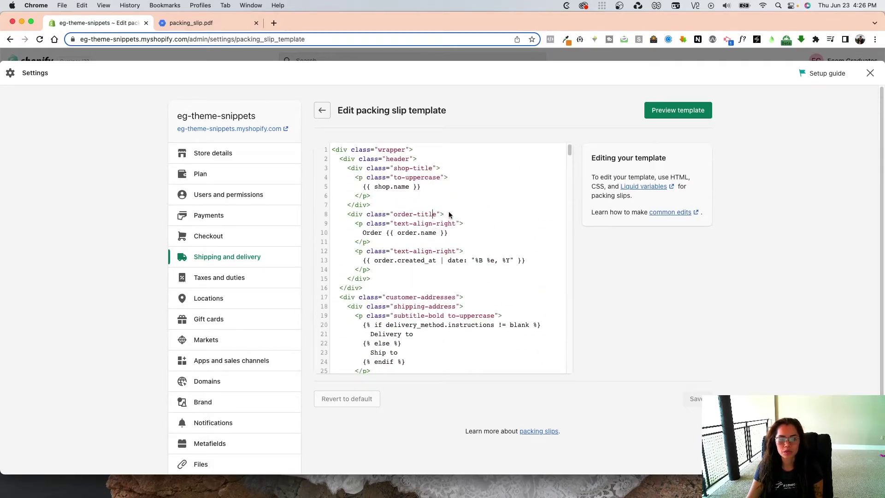
{"action": "left_click", "coordinate": [363, 198]}
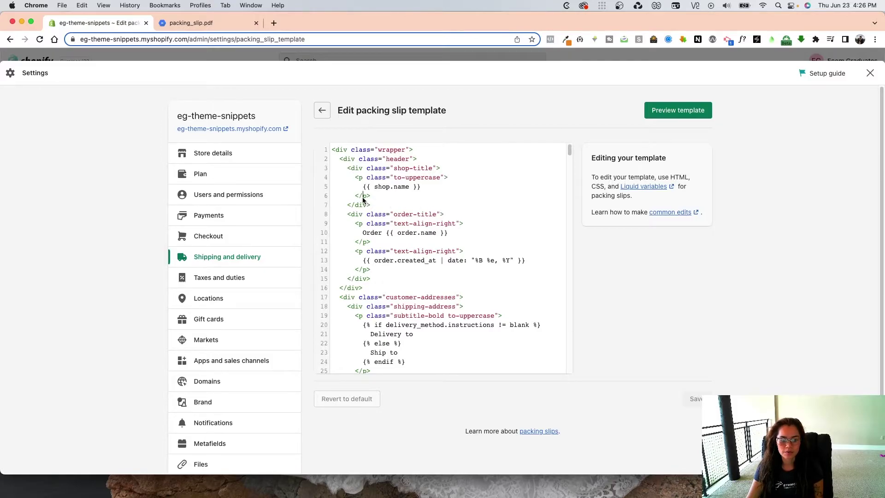
{"action": "left_click", "coordinate": [355, 179]}
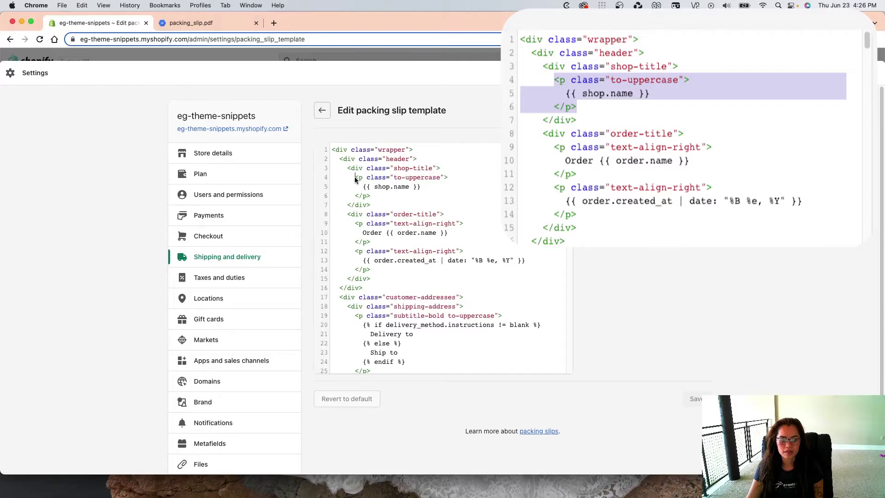
{"action": "left_click_drag", "start_coordinate": [355, 180], "coordinate": [404, 199]}
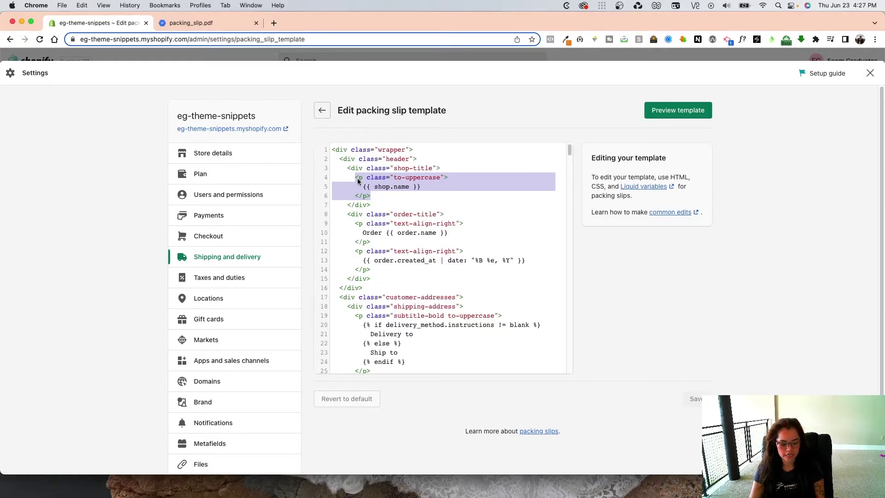
Step: Delete the shop name paragraph and paste a logo <img> tag on line 4
{"action": "key", "text": "BackSpace"}
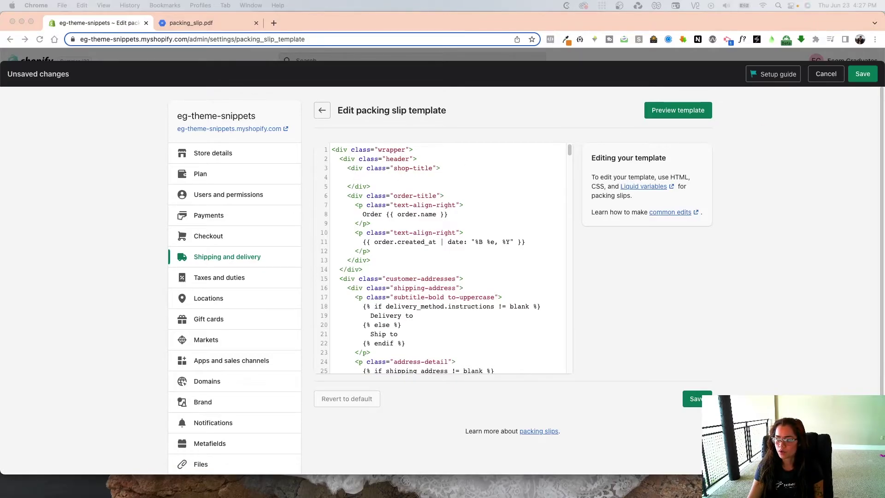
{"action": "left_click", "coordinate": [375, 178]}
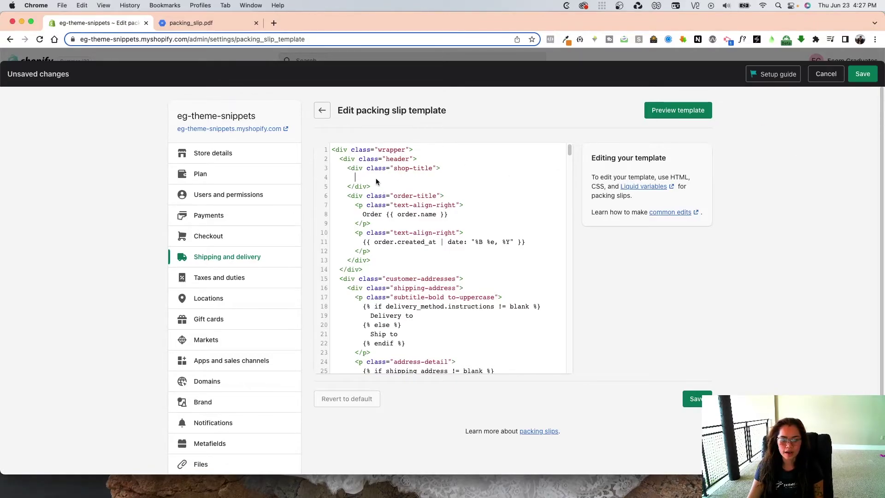
{"action": "key", "text": "super+v"}
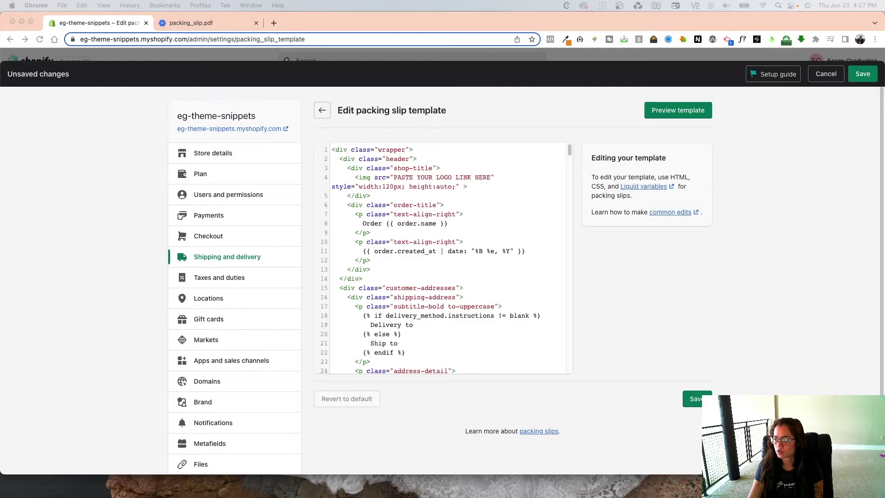
Step: Replace PASTE YOUR LOGO LINK HERE with the LOGO-BLACK.png URL and save the template
{"action": "left_click", "coordinate": [463, 203]}
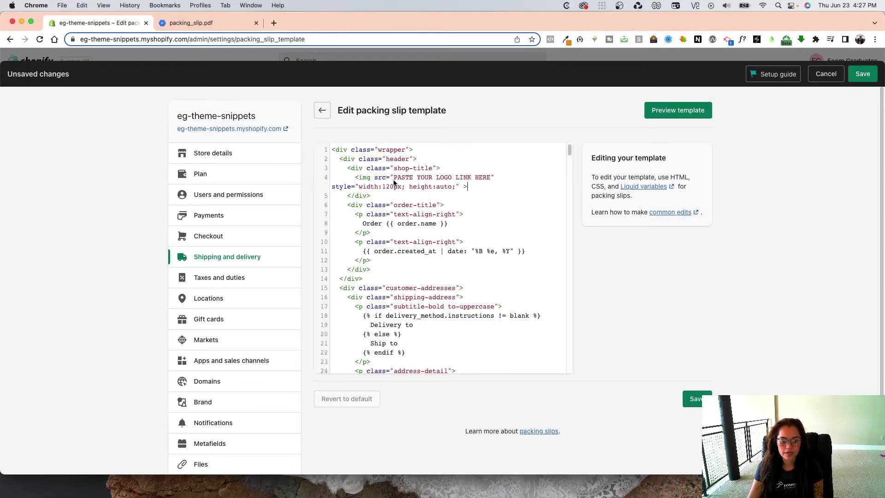
{"action": "left_click_drag", "start_coordinate": [399, 178], "coordinate": [471, 178]}
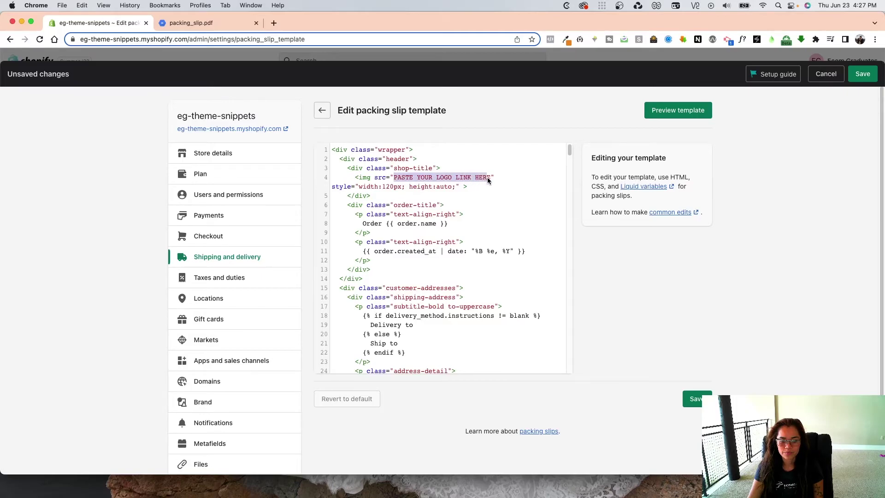
{"action": "key", "text": "super+v"}
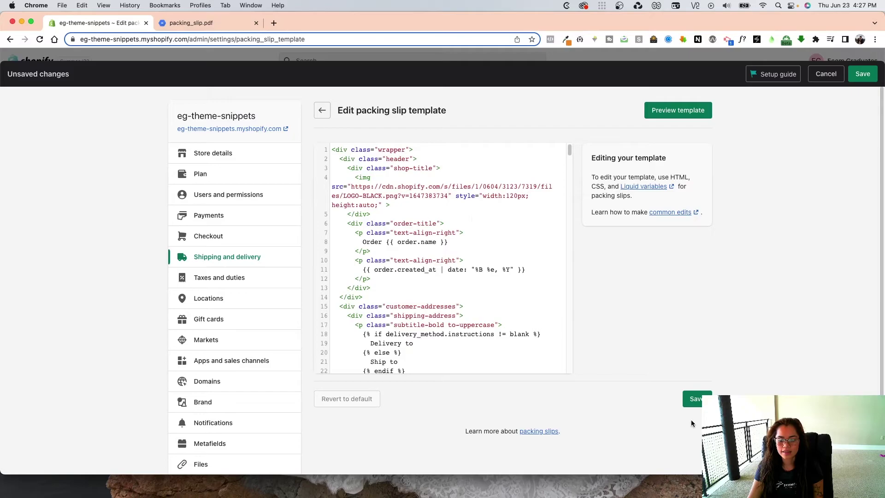
{"action": "left_click", "coordinate": [699, 404]}
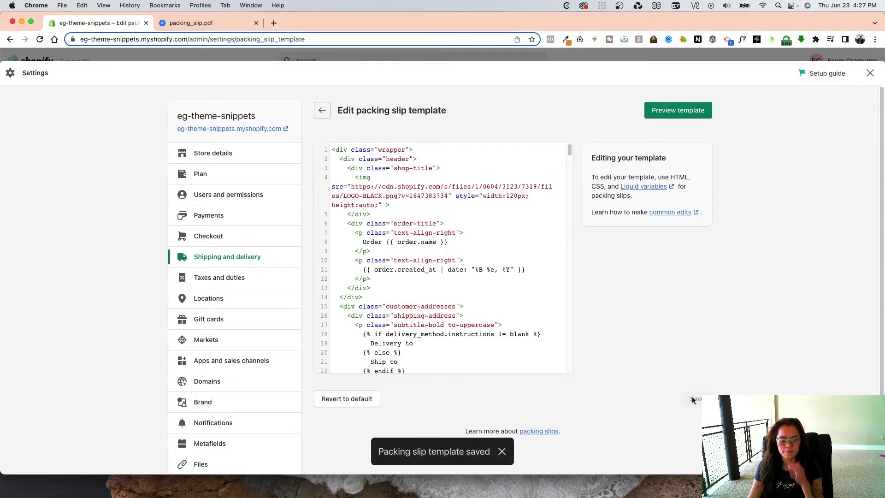
Step: Preview the saved packing slip template as packing_slip.pdf in a new tab
{"action": "left_click", "coordinate": [681, 113]}
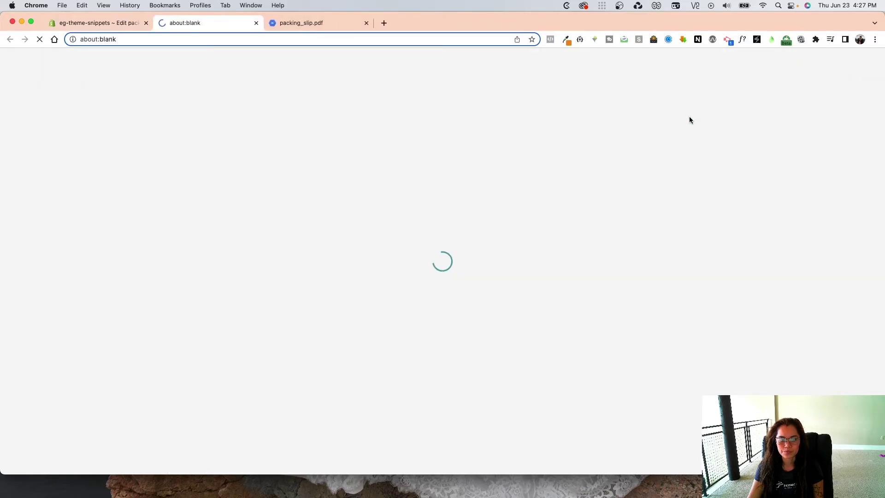